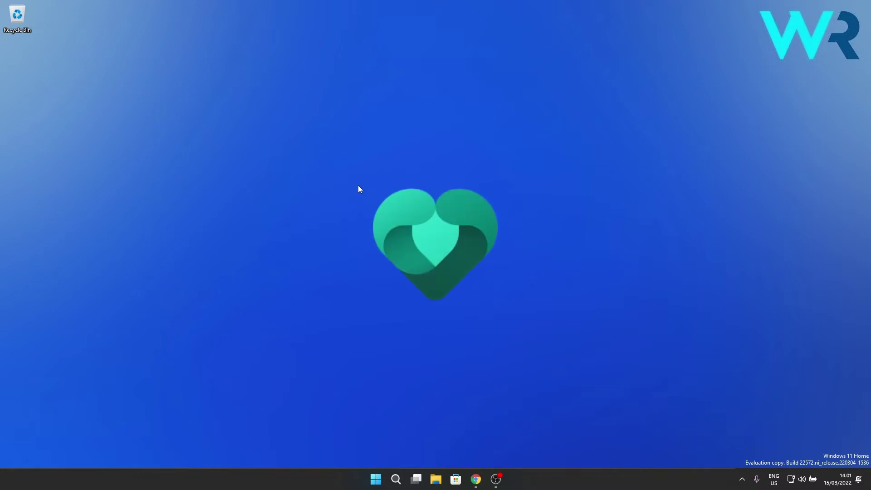
pyautogui.scroll(-5, 139, 284)
pyautogui.scroll(-5, 139, 284)
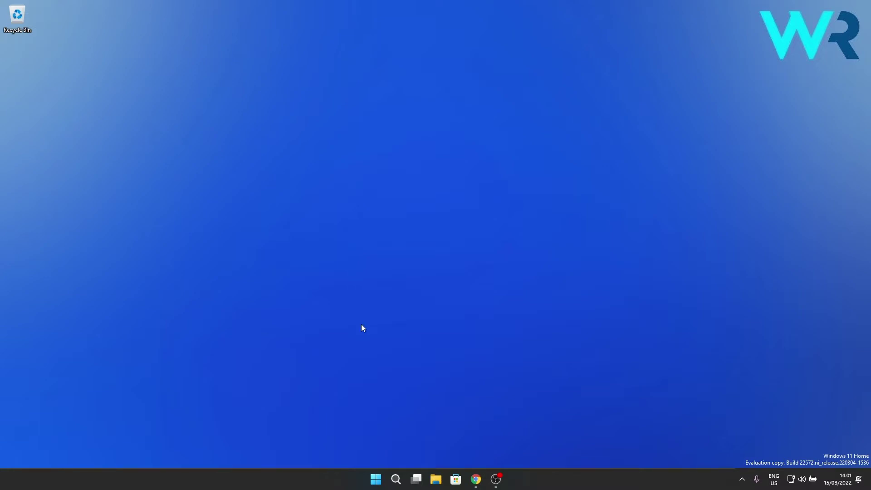
# - Search the Start menu for 'family' and launch the Family app from Best match
pyautogui.click(375, 478)
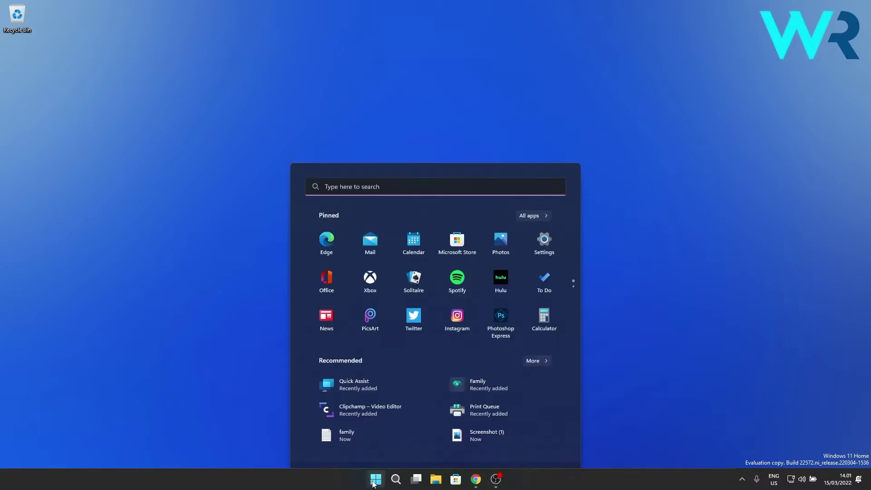
pyautogui.write('family')
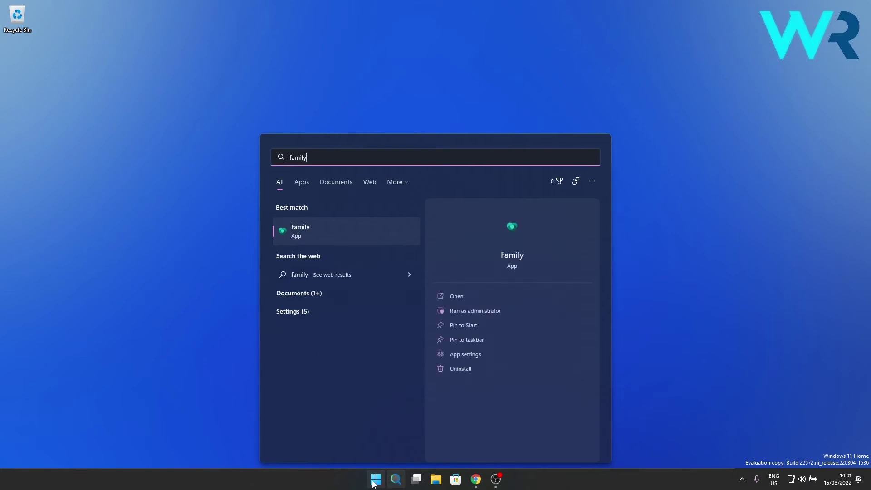
pyautogui.click(366, 238)
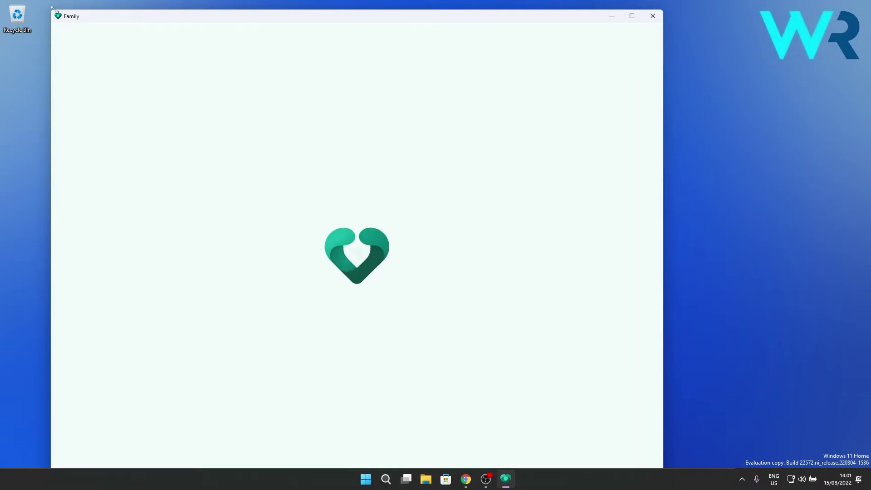
# - Resize and move the Family window left, widening it until member cards fit three across
pyautogui.moveTo(50, 10)
pyautogui.mouseDown()
pyautogui.moveTo(145, 66)
pyautogui.moveTo(298, 128)
pyautogui.mouseUp()
pyautogui.moveTo(408, 130); pyautogui.dragTo(371, 73)
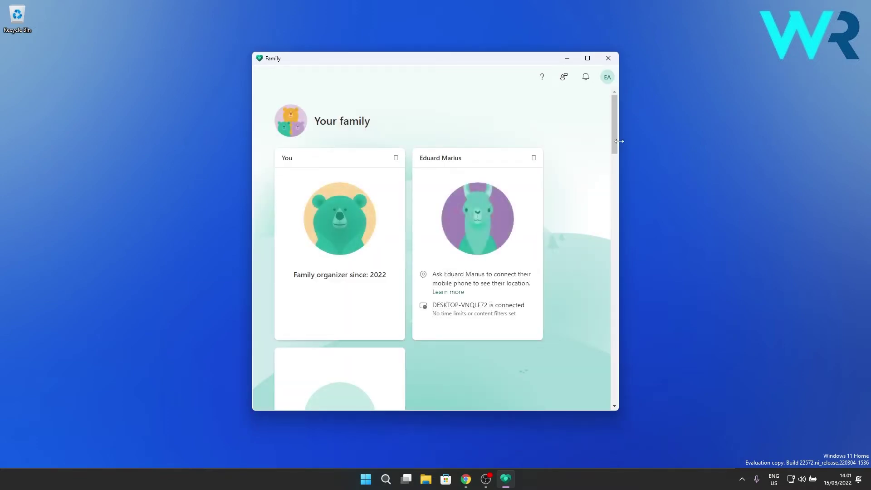
pyautogui.scroll(-2, 593, 210)
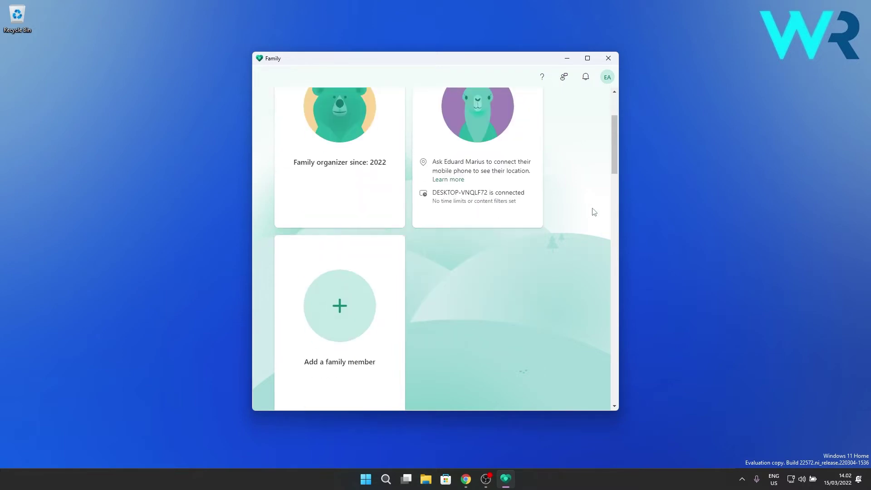
pyautogui.scroll(-4, 592, 210)
pyautogui.scroll(-3, 593, 212)
pyautogui.scroll(-3, 592, 212)
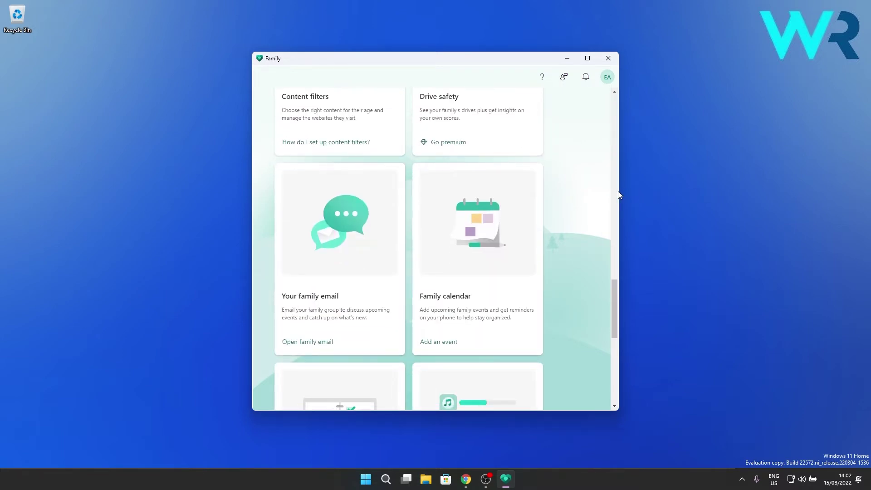
pyautogui.moveTo(618, 195); pyautogui.dragTo(724, 195)
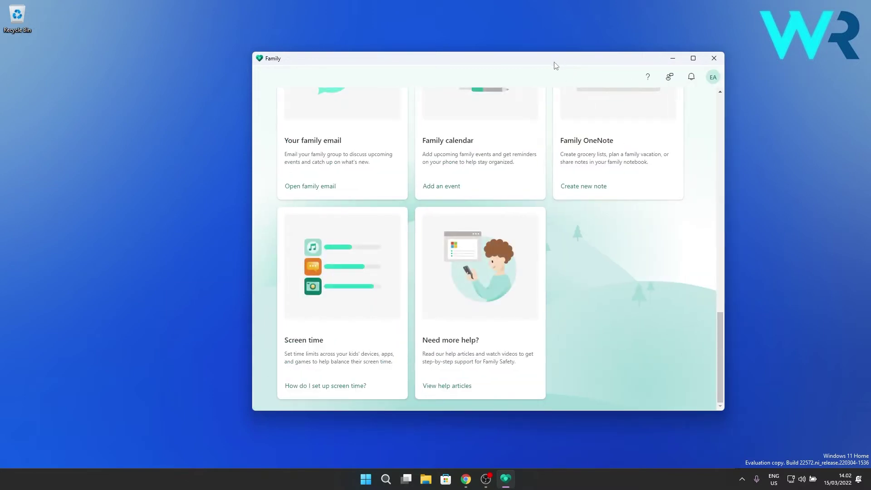
pyautogui.moveTo(554, 66); pyautogui.dragTo(503, 67)
pyautogui.scroll(10, 535, 198)
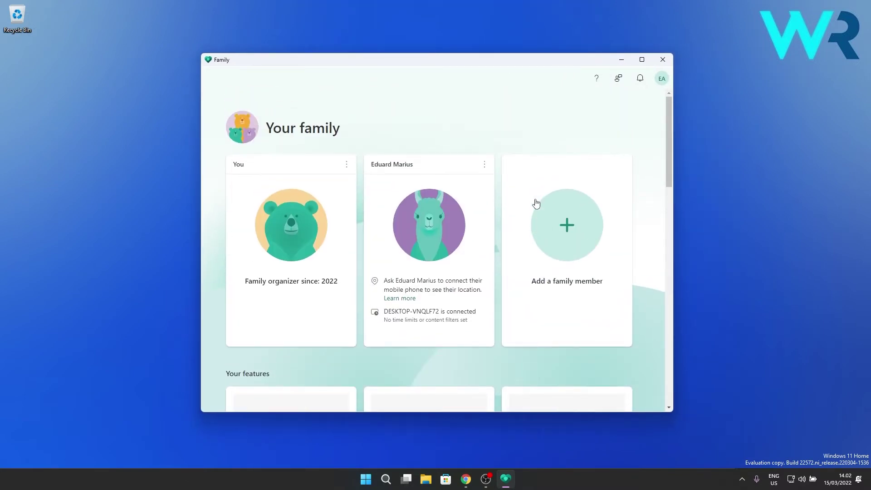
pyautogui.moveTo(667, 123); pyautogui.dragTo(666, 138)
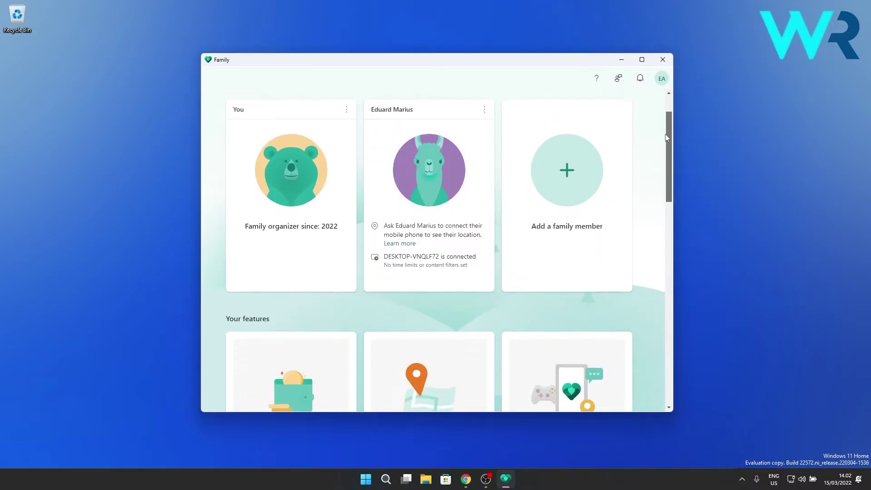
pyautogui.scroll(-5, 666, 137)
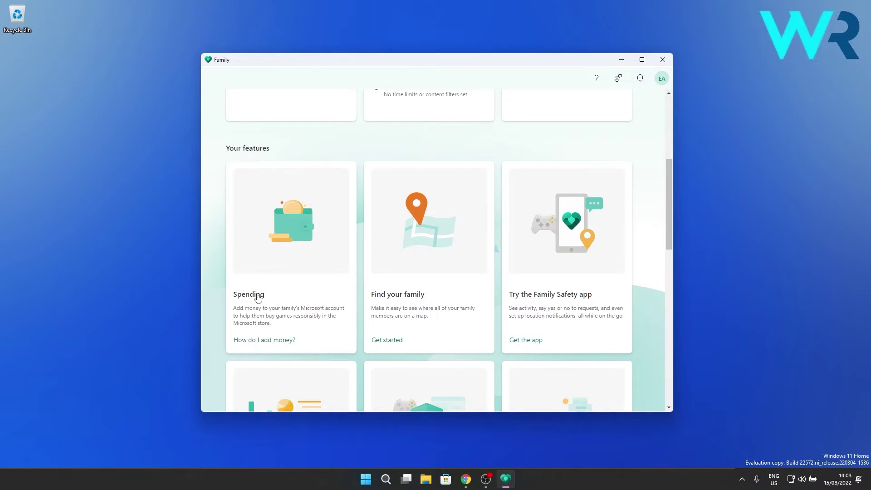
# - Choose Get started on the Find your family card in Your features
pyautogui.click(415, 232)
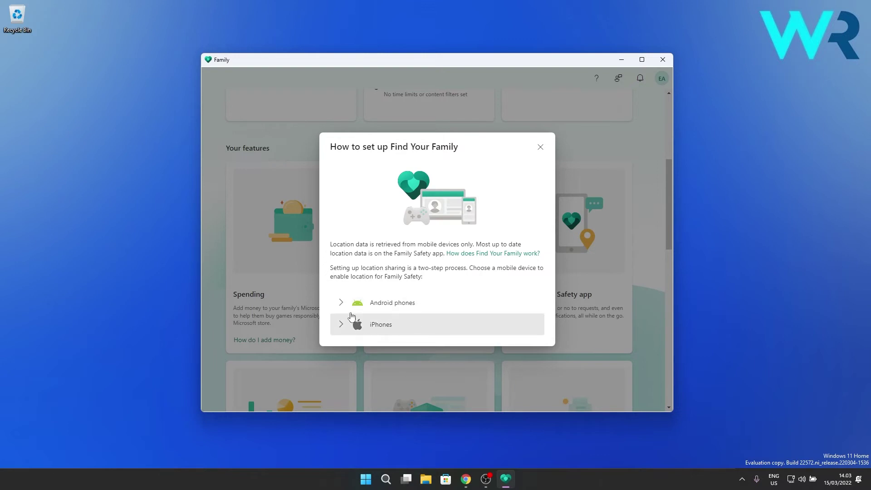
# - Expand the Android phones instructions in the Find Your Family guide, then close it
pyautogui.click(421, 306)
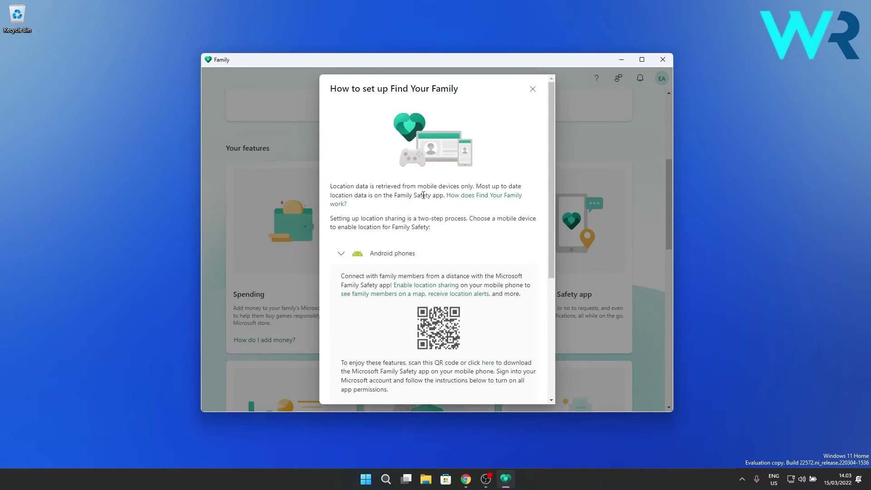
pyautogui.scroll(-3, 436, 272)
pyautogui.scroll(-2, 450, 210)
pyautogui.scroll(1, 451, 210)
pyautogui.scroll(3, 449, 211)
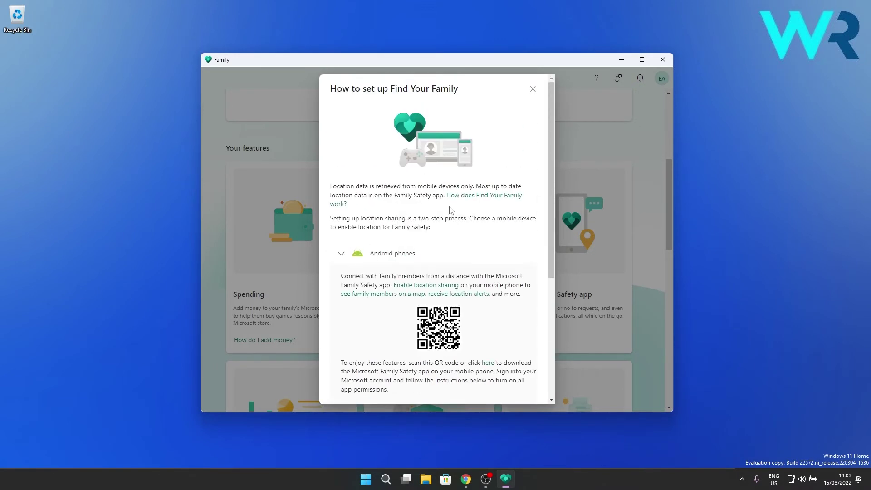
pyautogui.moveTo(549, 181); pyautogui.dragTo(563, 191)
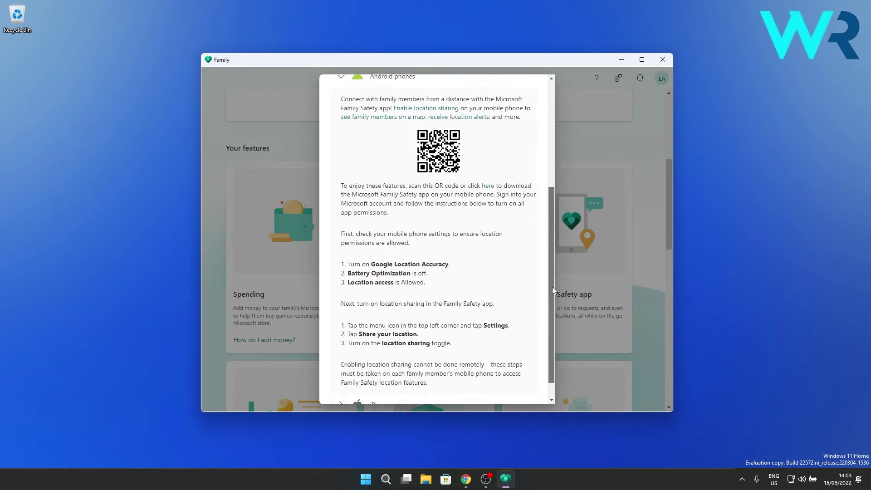
pyautogui.scroll(2, 534, 123)
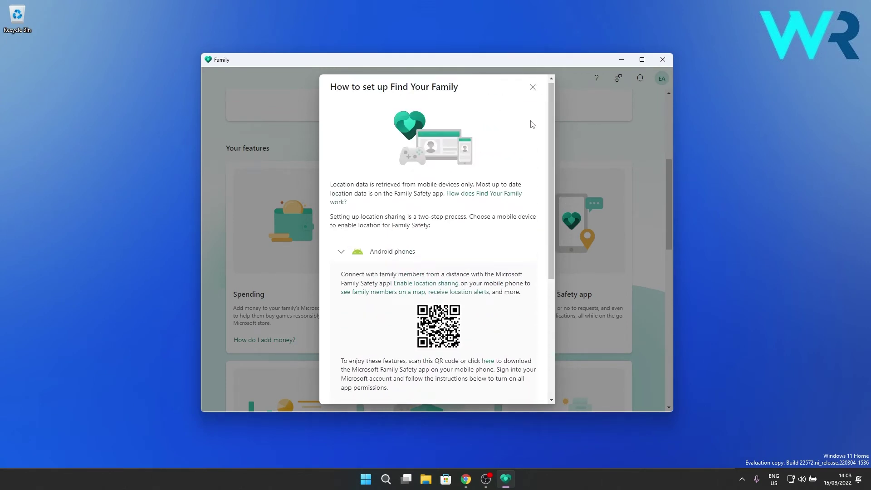
pyautogui.click(533, 88)
pyautogui.scroll(-2, 531, 197)
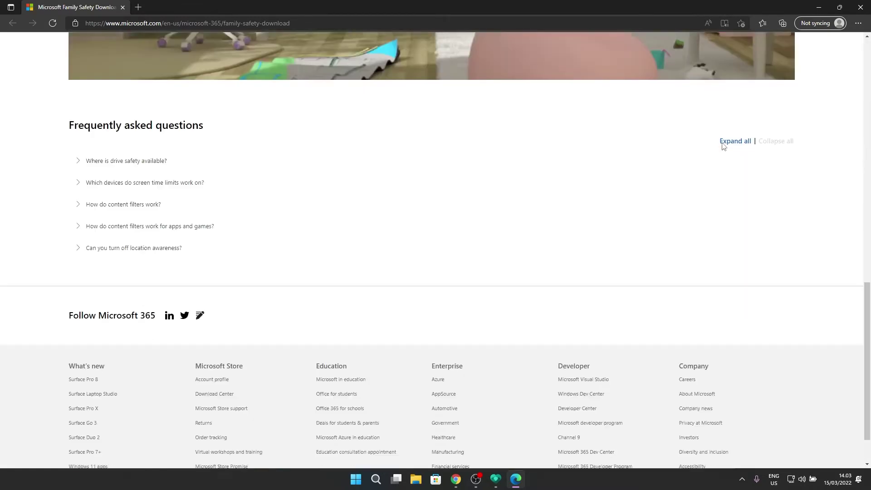
pyautogui.scroll(15, 723, 146)
# - Close the Edge window showing the Family Safety download page
pyautogui.click(851, 13)
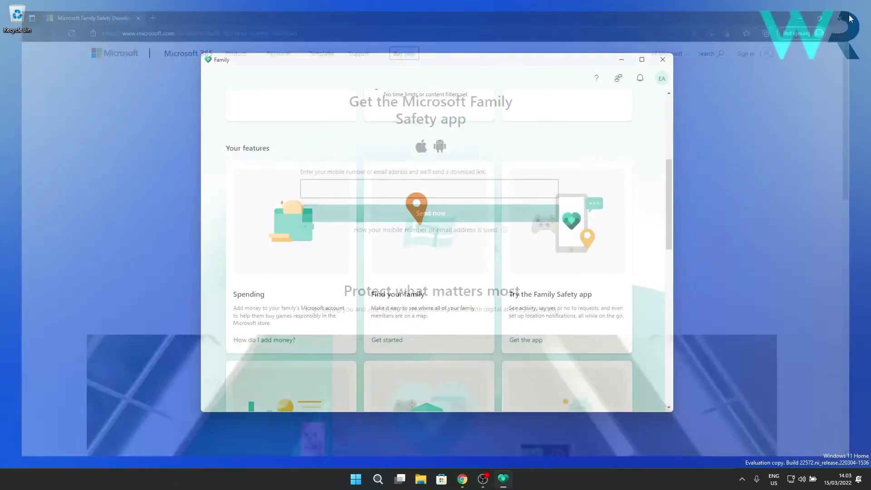
pyautogui.scroll(-5, 237, 331)
pyautogui.scroll(2, 402, 267)
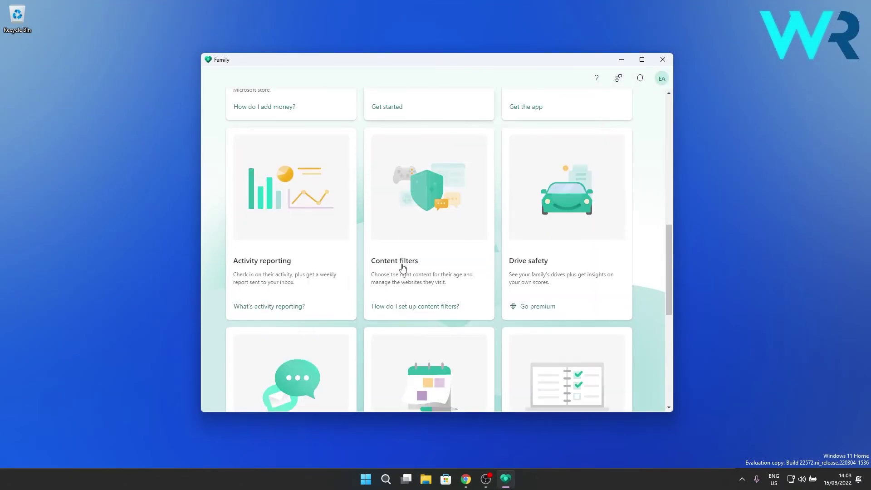
pyautogui.scroll(-3, 274, 245)
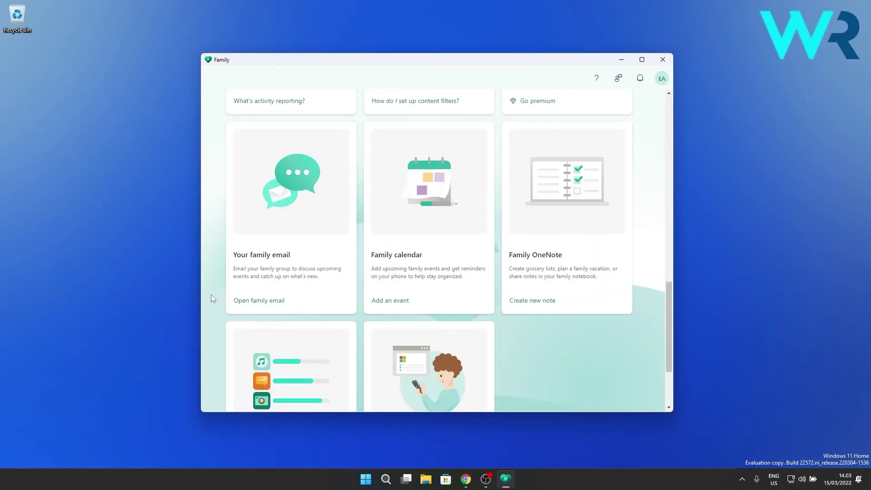
pyautogui.click(253, 304)
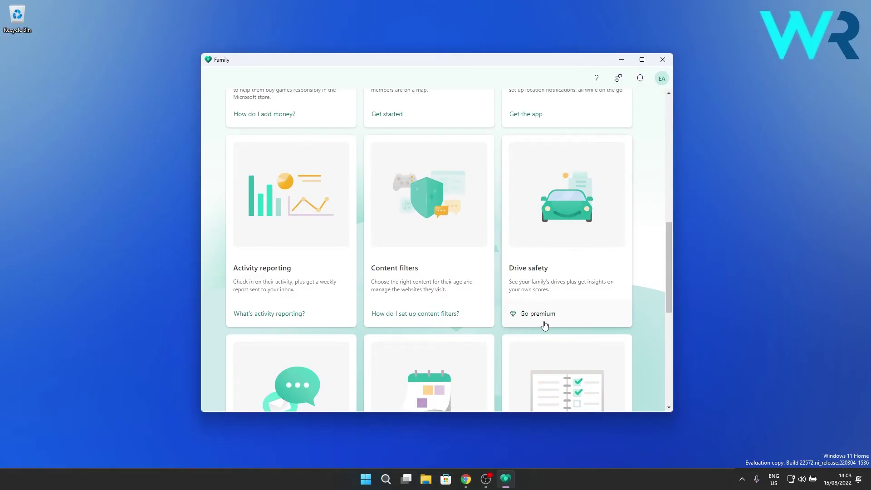
pyautogui.click(529, 313)
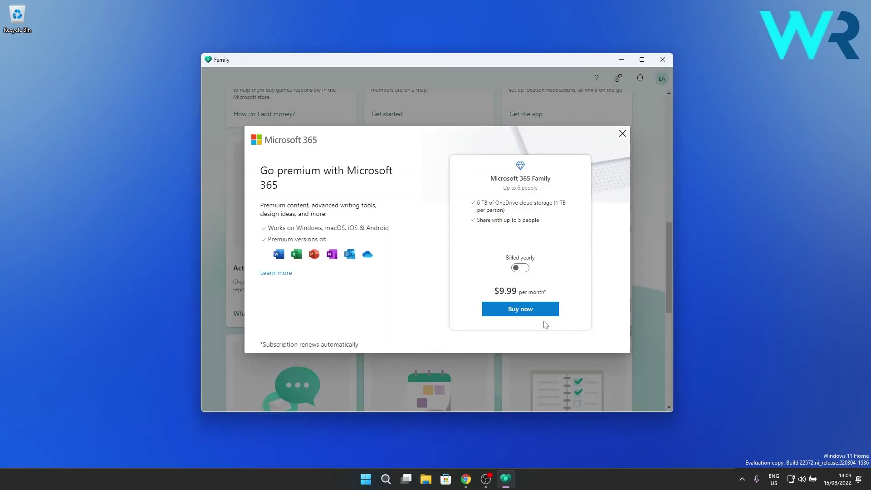
pyautogui.click(623, 133)
pyautogui.scroll(-3, 631, 190)
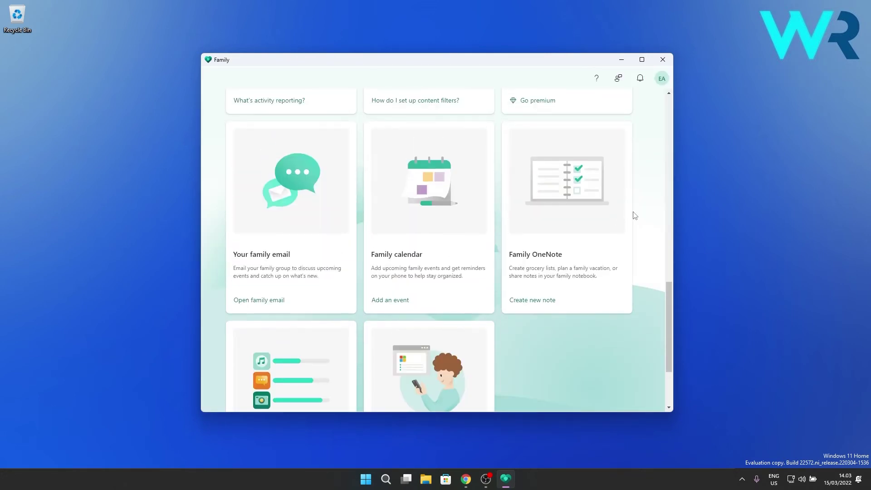
pyautogui.click(253, 300)
pyautogui.click(860, 6)
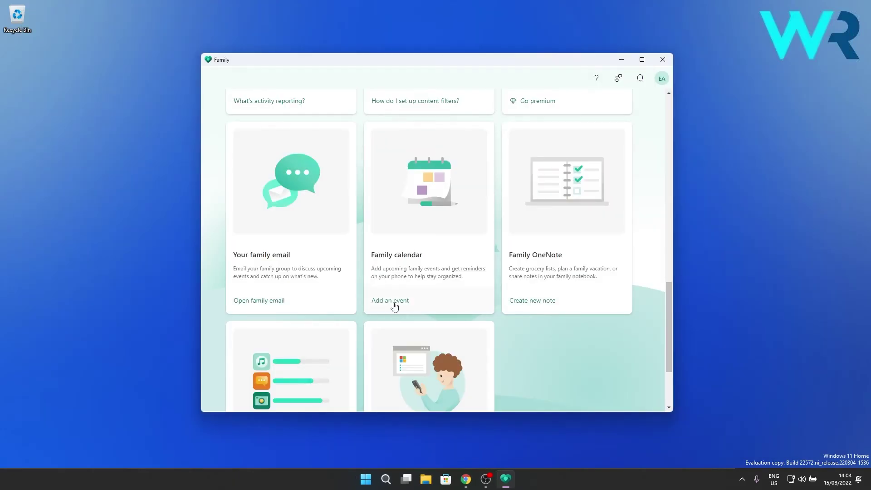
pyautogui.click(390, 300)
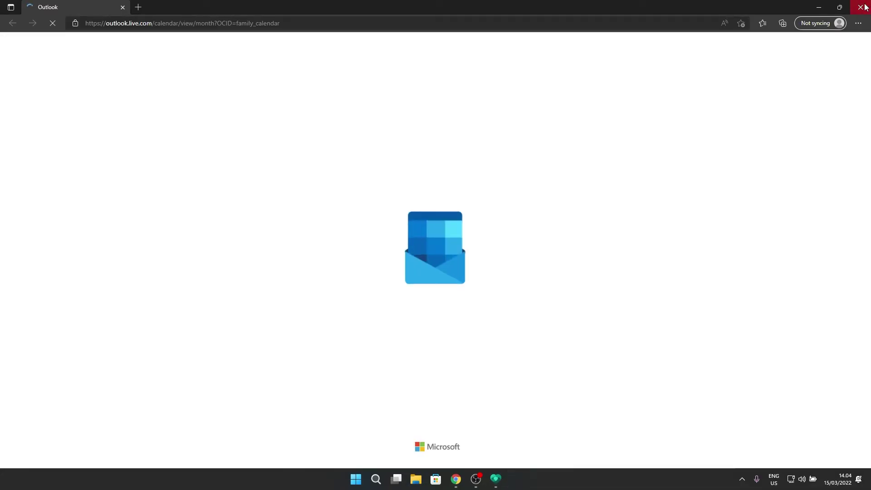
pyautogui.click(860, 6)
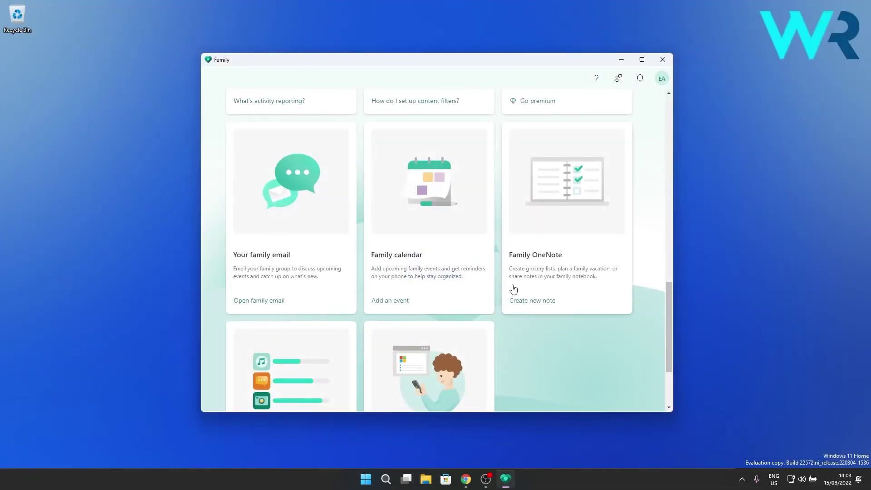
pyautogui.press('super')
pyautogui.write('outlook')
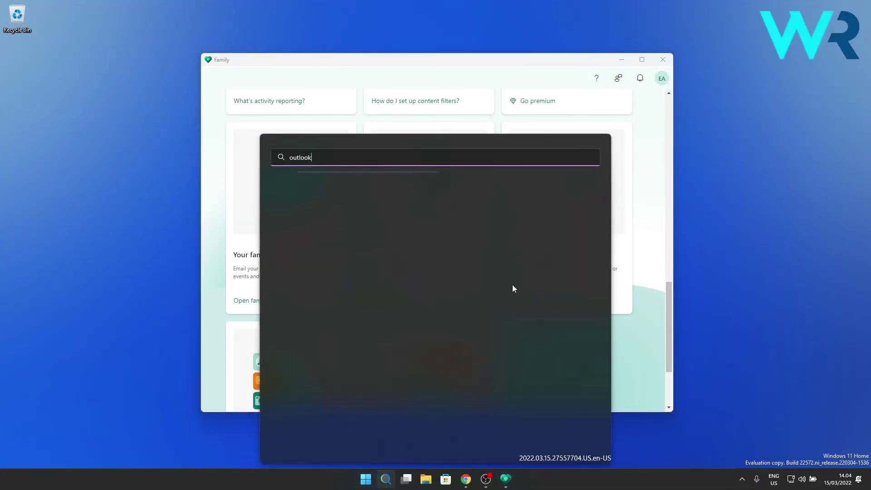
pyautogui.click(132, 227)
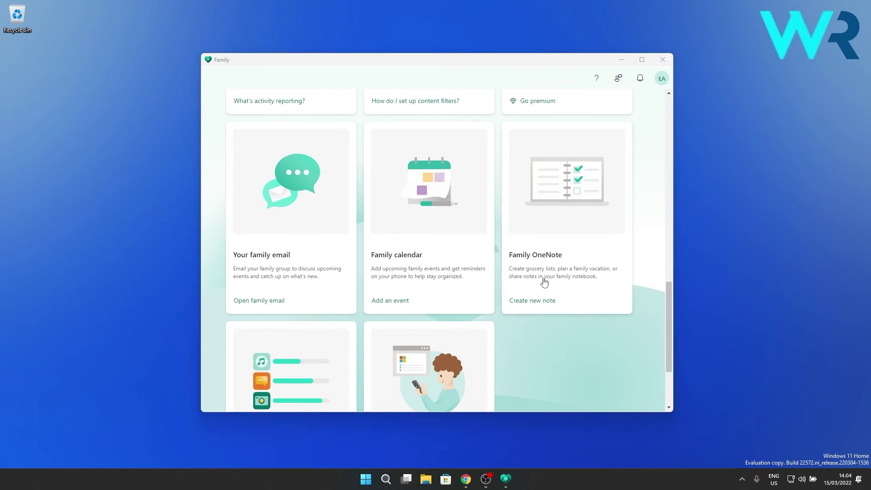
pyautogui.scroll(-2, 526, 305)
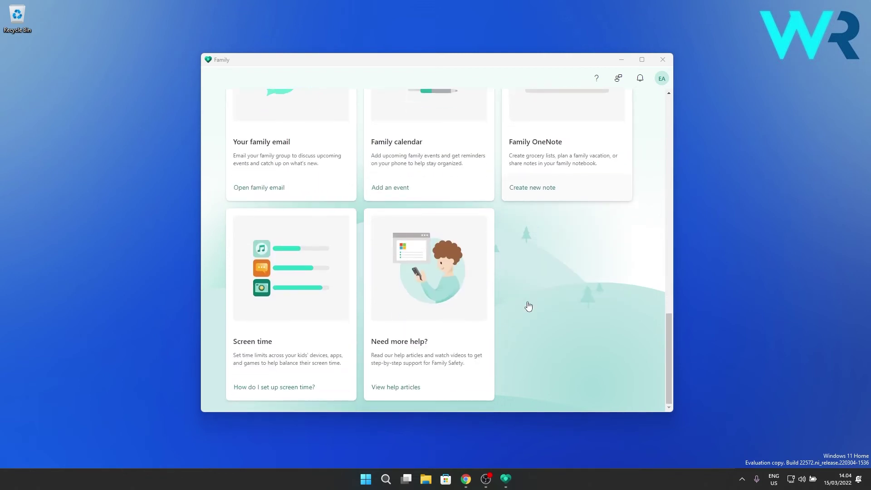
pyautogui.scroll(2, 528, 306)
pyautogui.scroll(1, 528, 306)
pyautogui.scroll(-1, 527, 306)
pyautogui.scroll(1, 529, 306)
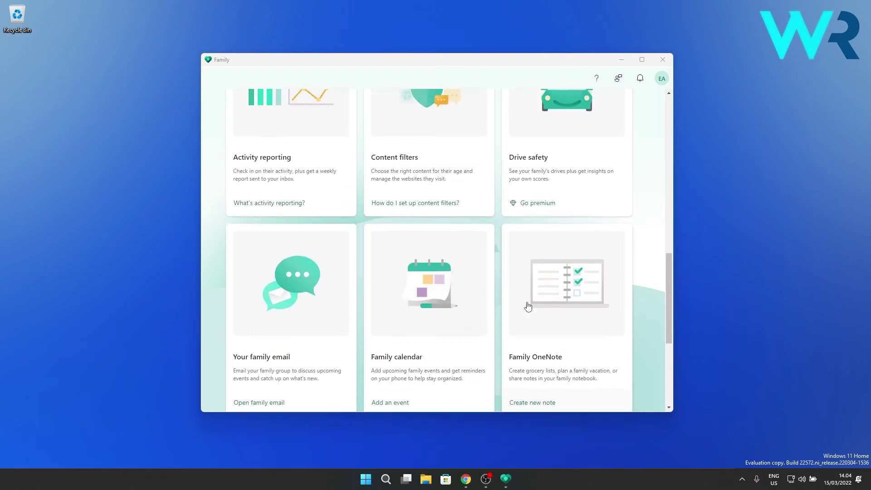
pyautogui.scroll(1, 528, 306)
pyautogui.scroll(3, 528, 306)
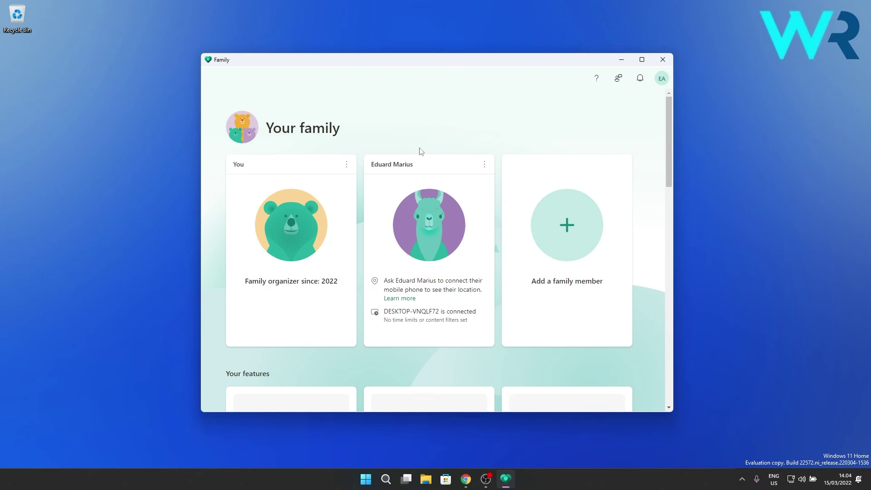
pyautogui.click(485, 165)
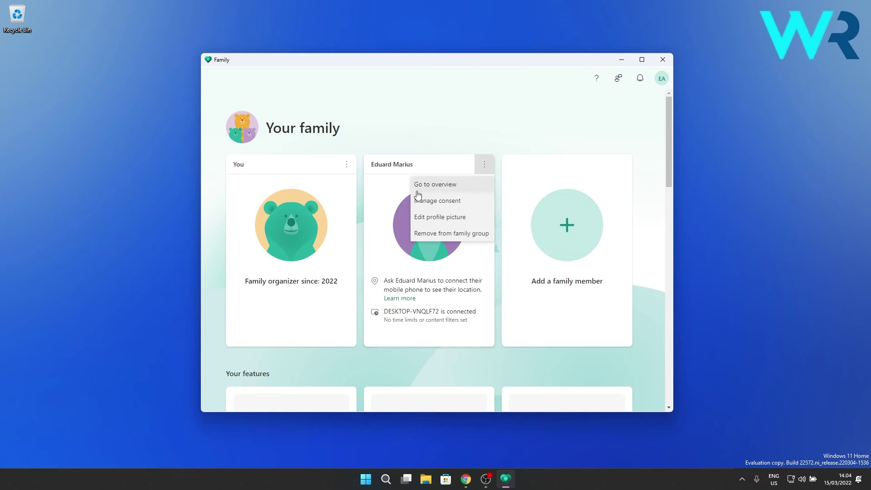
pyautogui.click(461, 192)
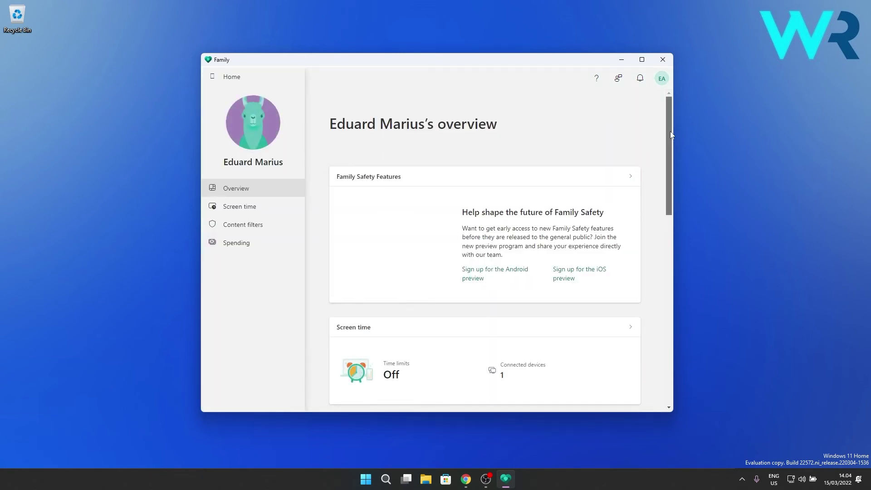
pyautogui.moveTo(670, 131); pyautogui.dragTo(671, 221)
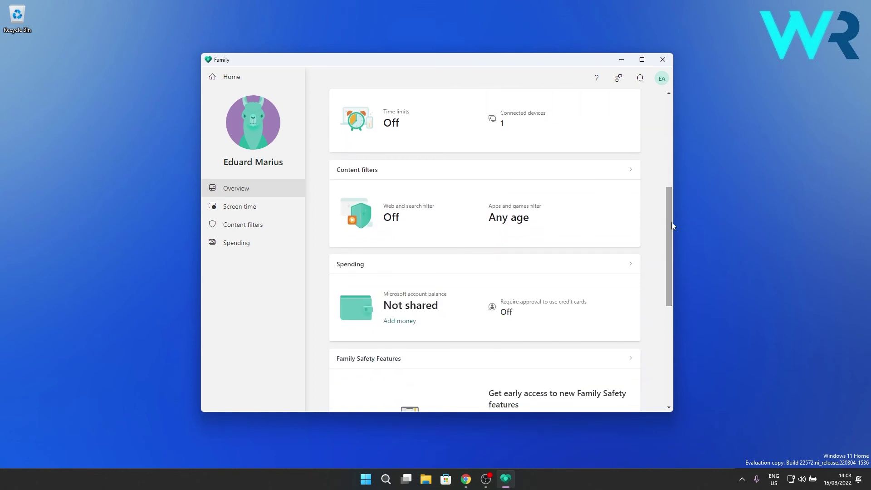
pyautogui.click(253, 211)
pyautogui.click(246, 225)
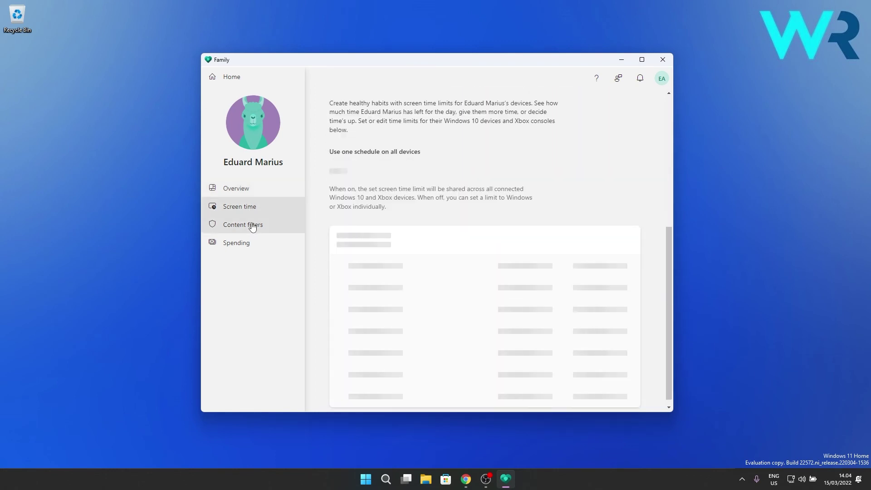
pyautogui.click(244, 242)
pyautogui.click(237, 195)
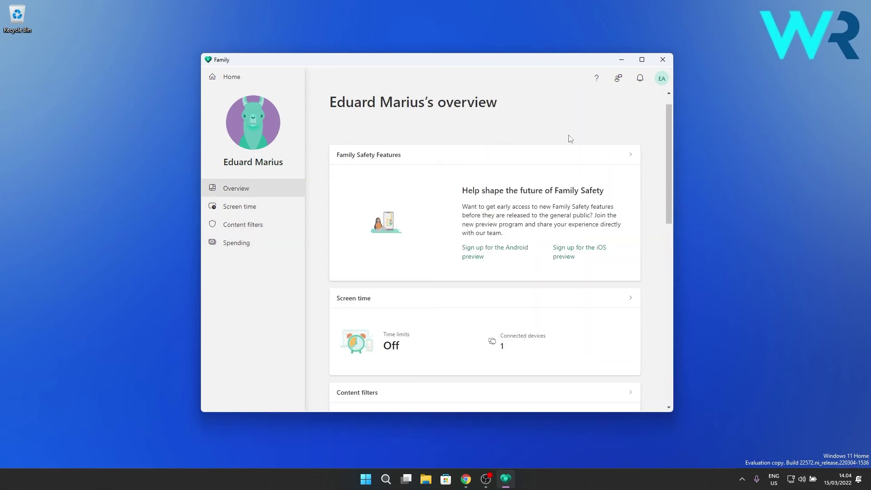
pyautogui.moveTo(670, 153); pyautogui.dragTo(672, 232)
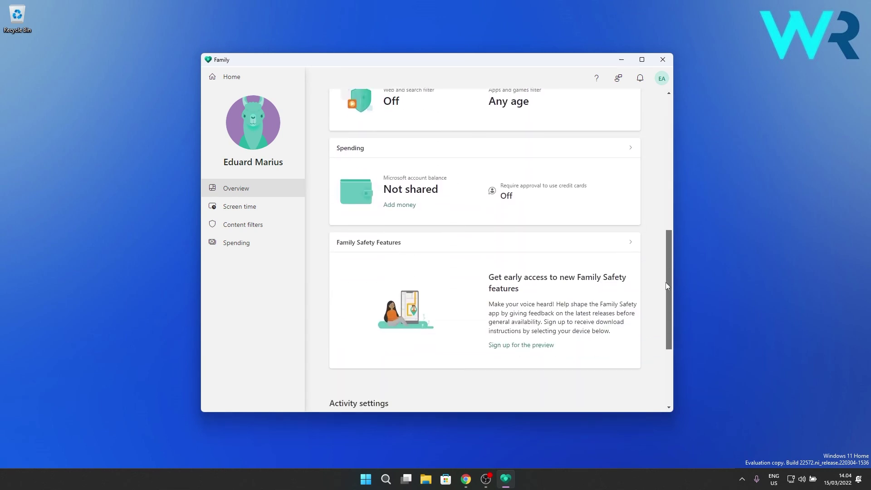
pyautogui.moveTo(669, 238)
pyautogui.mouseDown()
pyautogui.moveTo(666, 318)
pyautogui.moveTo(681, 271)
pyautogui.mouseUp()
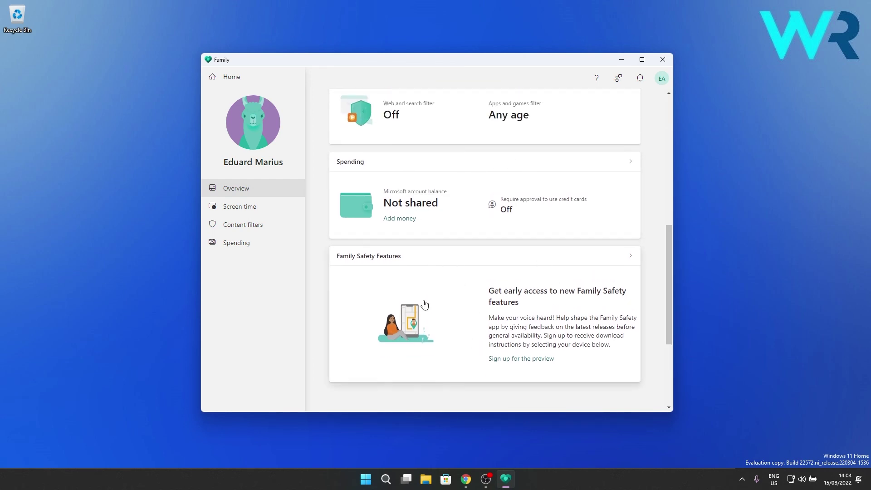
pyautogui.moveTo(671, 258)
pyautogui.mouseDown()
pyautogui.moveTo(674, 309)
pyautogui.moveTo(675, 274)
pyautogui.moveTo(727, 165)
pyautogui.mouseUp()
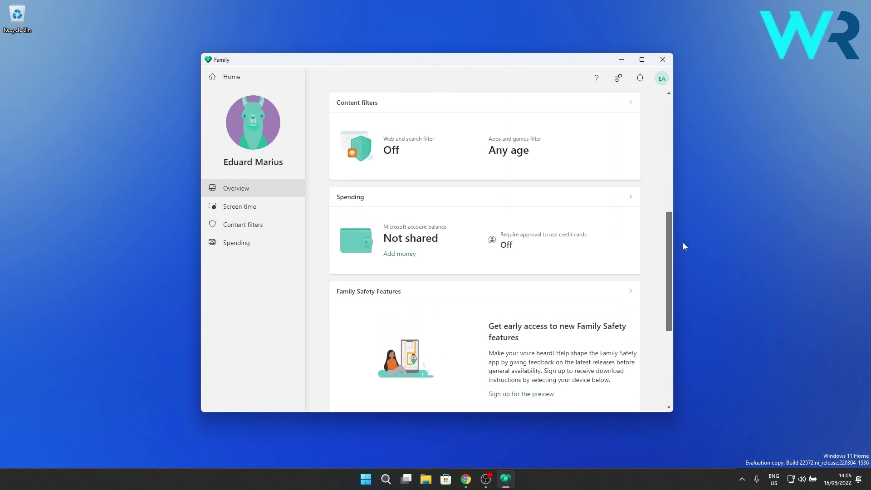